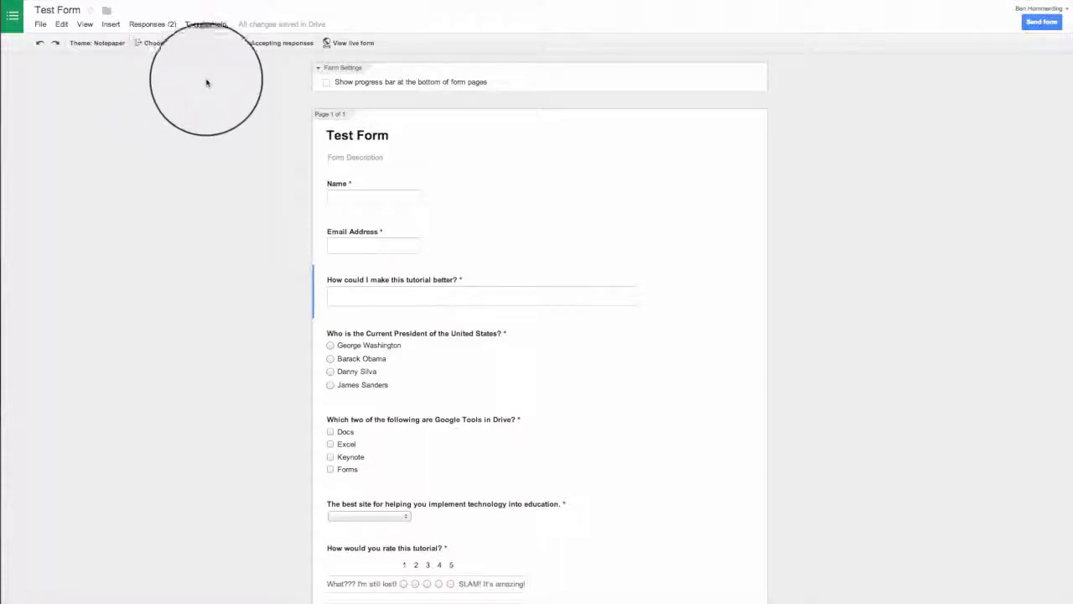
# Step: Stop the form from accepting responses, and turn response acceptance back on
pyautogui.click(275, 44)
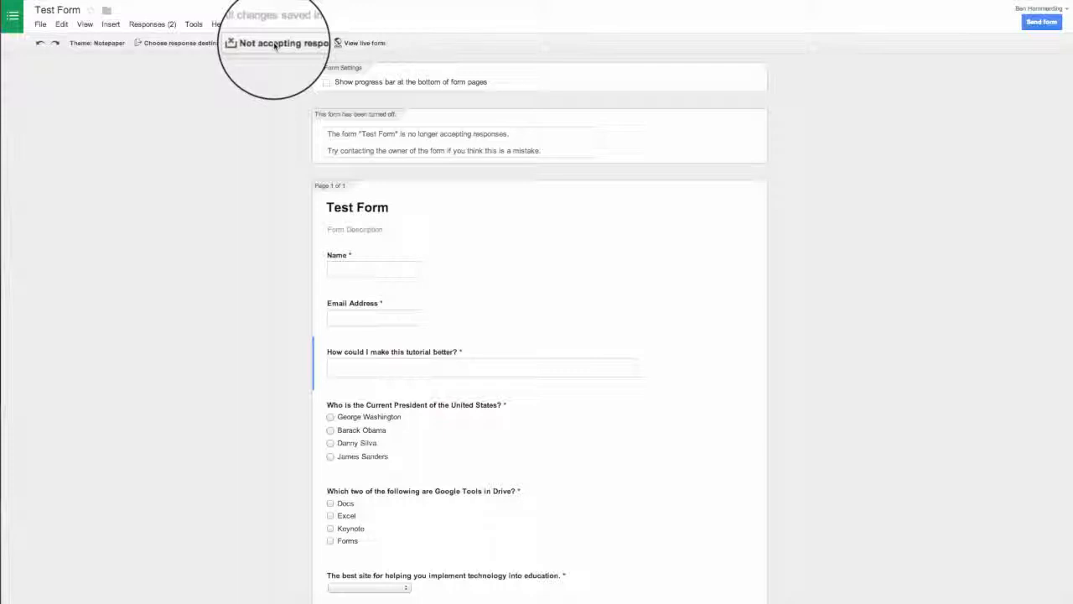
pyautogui.click(275, 45)
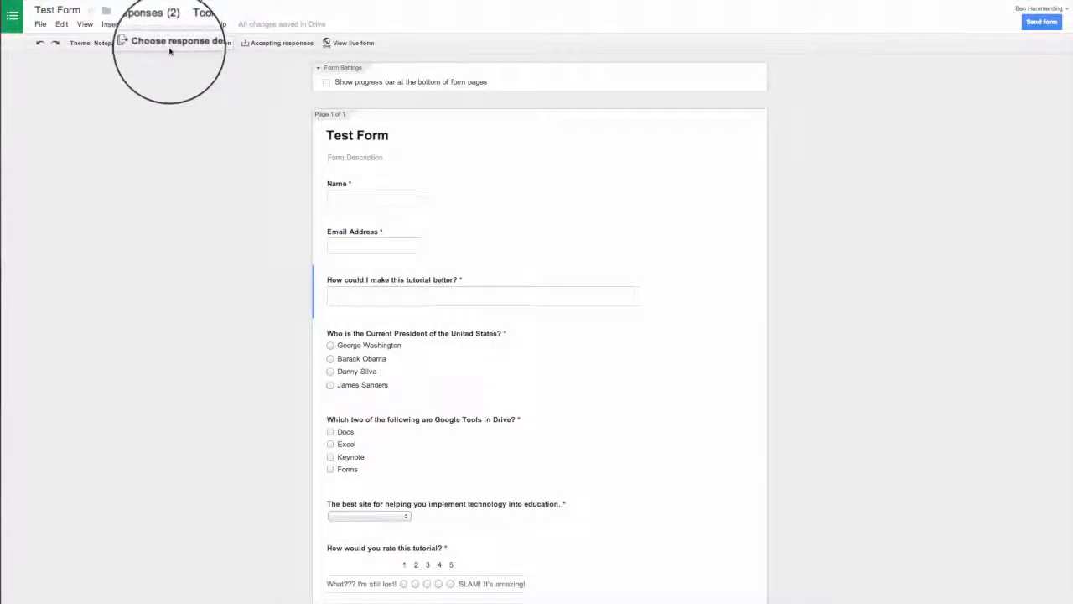
# Step: Create a new spreadsheet as the form's response destination and open it at the first respondent's name
pyautogui.click(190, 48)
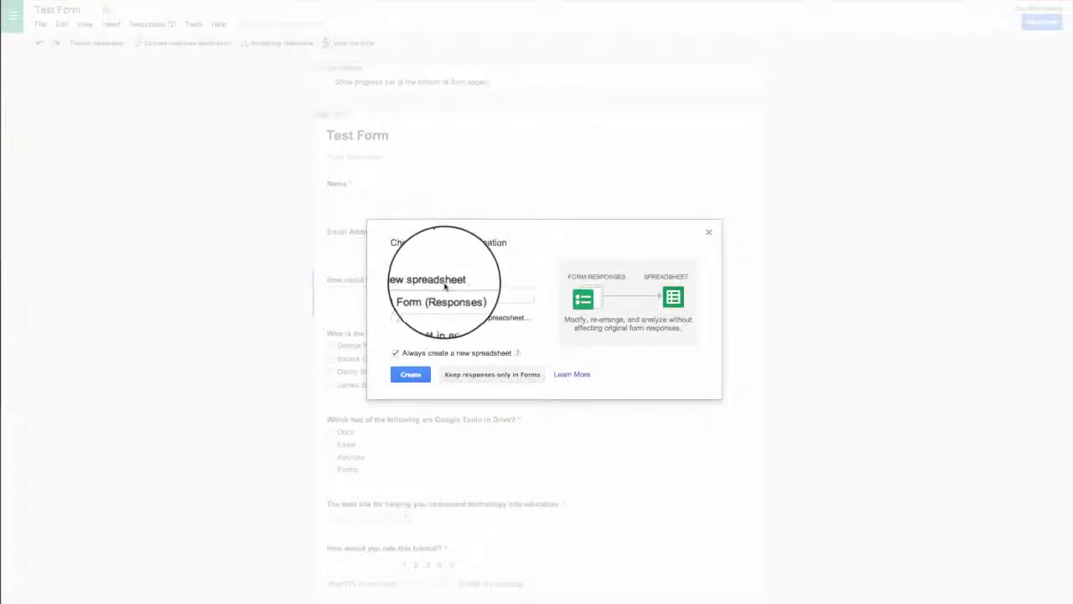
pyautogui.click(411, 375)
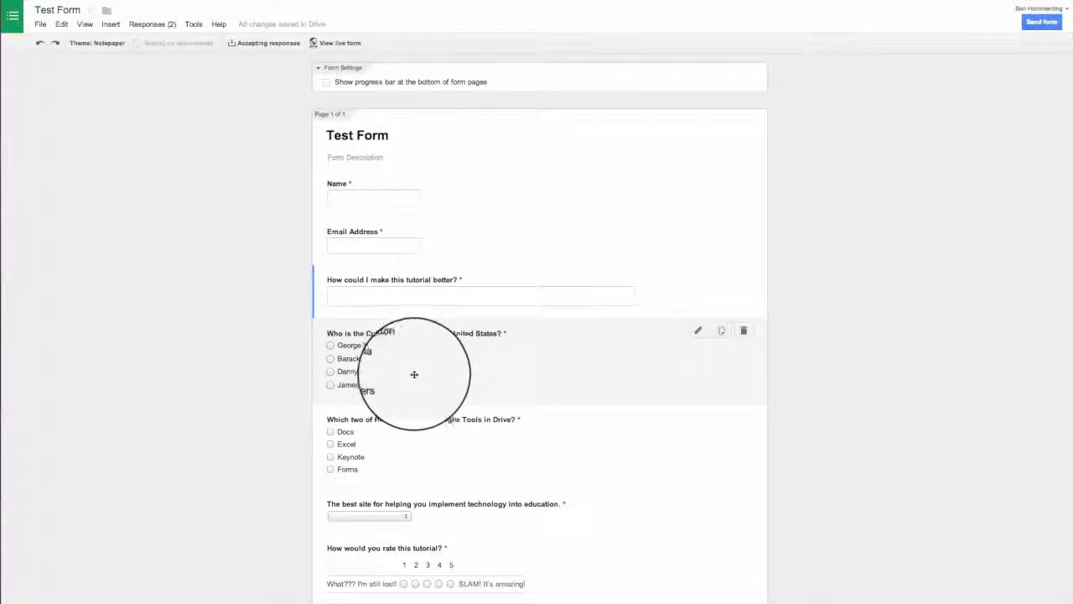
pyautogui.click(182, 46)
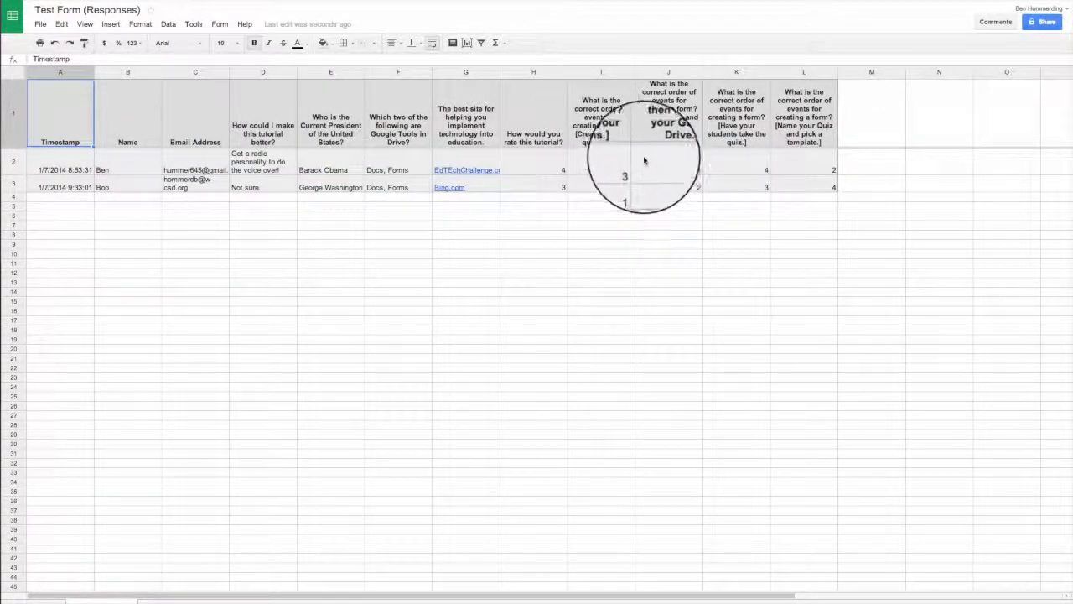
pyautogui.click(126, 165)
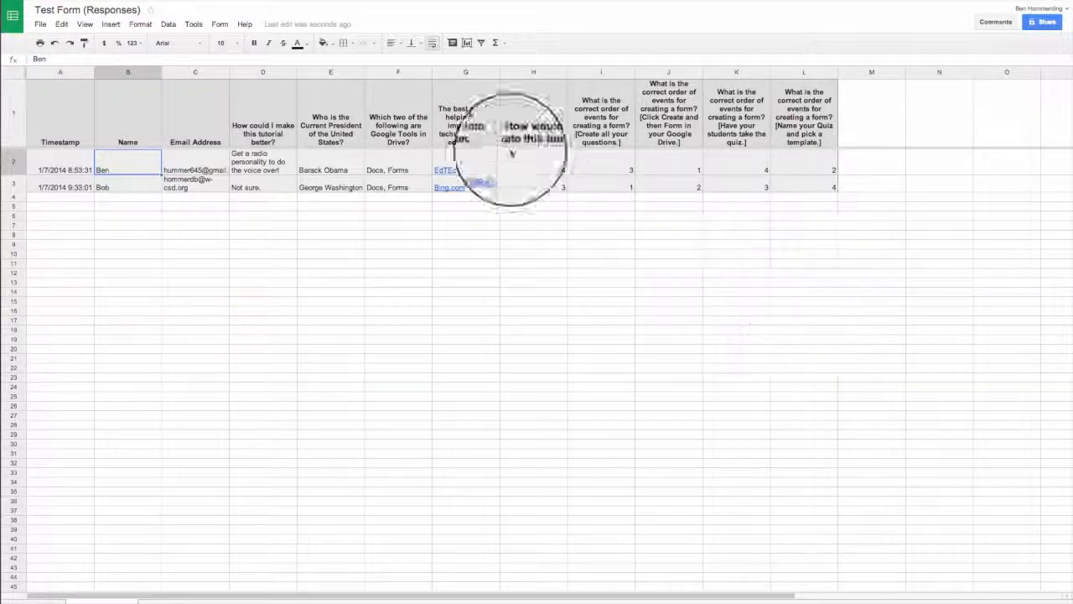
# Step: Search the Script Gallery for "flubaroo" and install the Flubaroo script
pyautogui.click(204, 27)
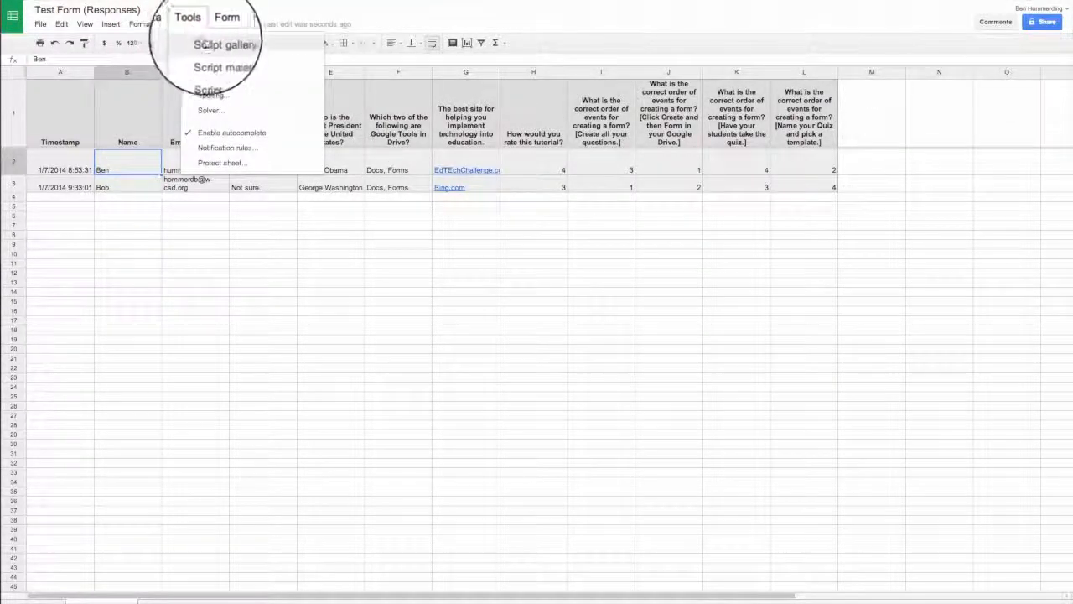
pyautogui.click(207, 43)
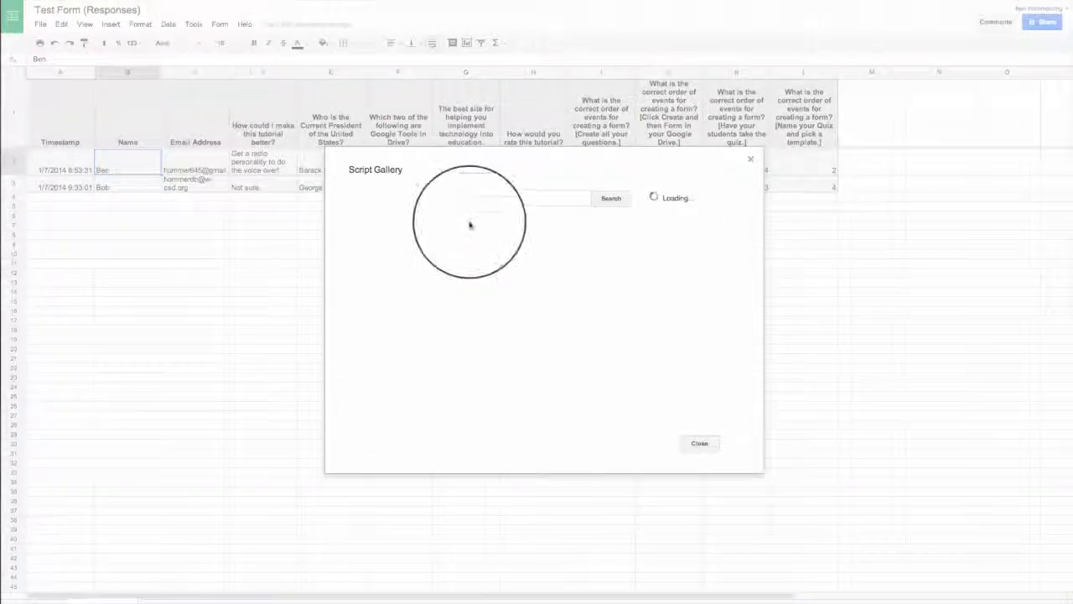
pyautogui.click(511, 202)
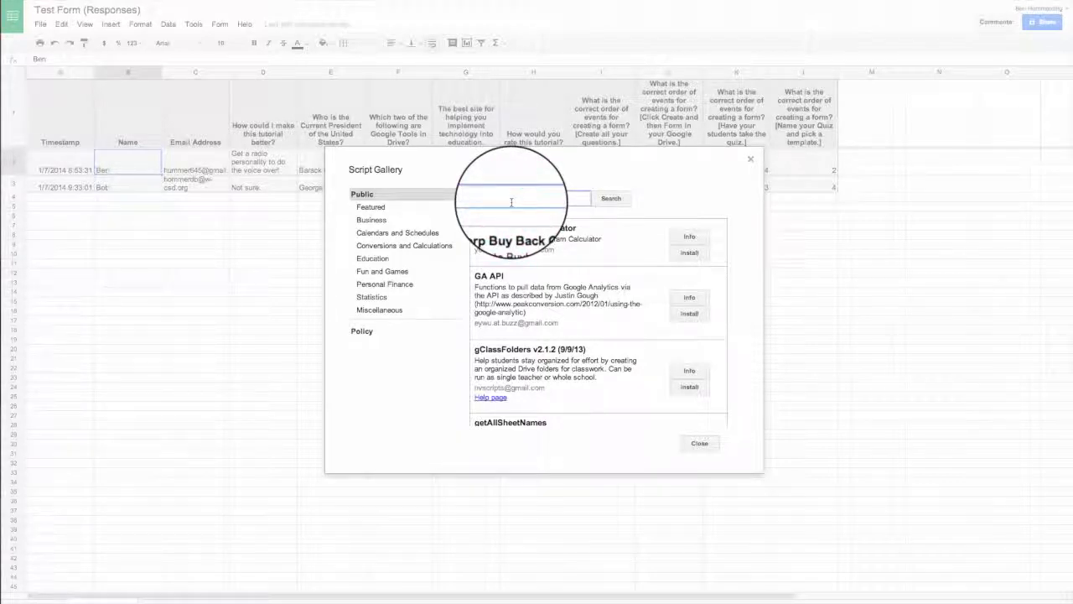
pyautogui.write('flubaroo')
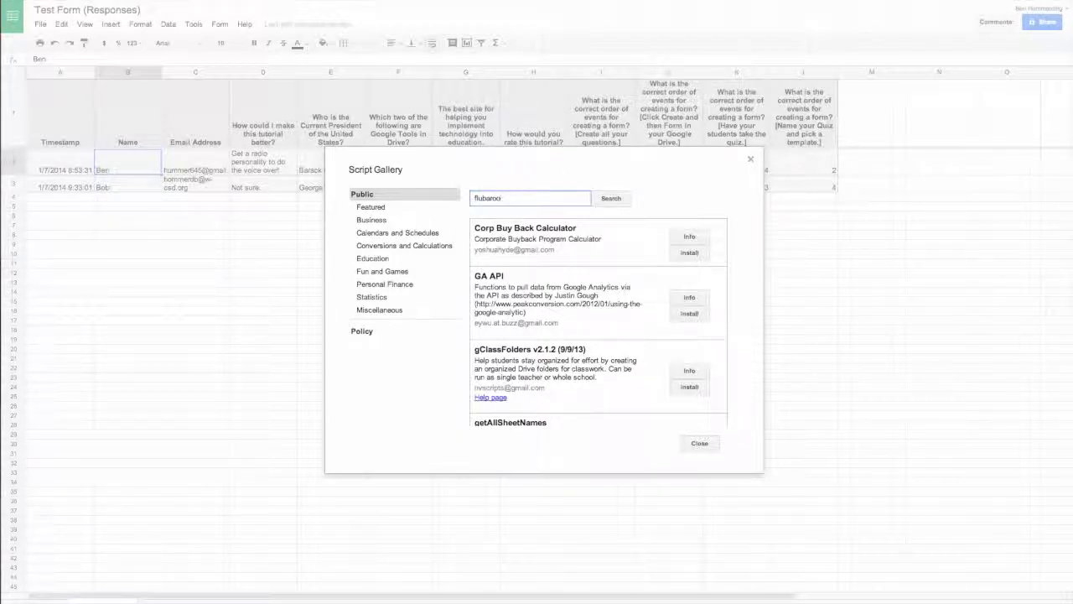
pyautogui.press('Return')
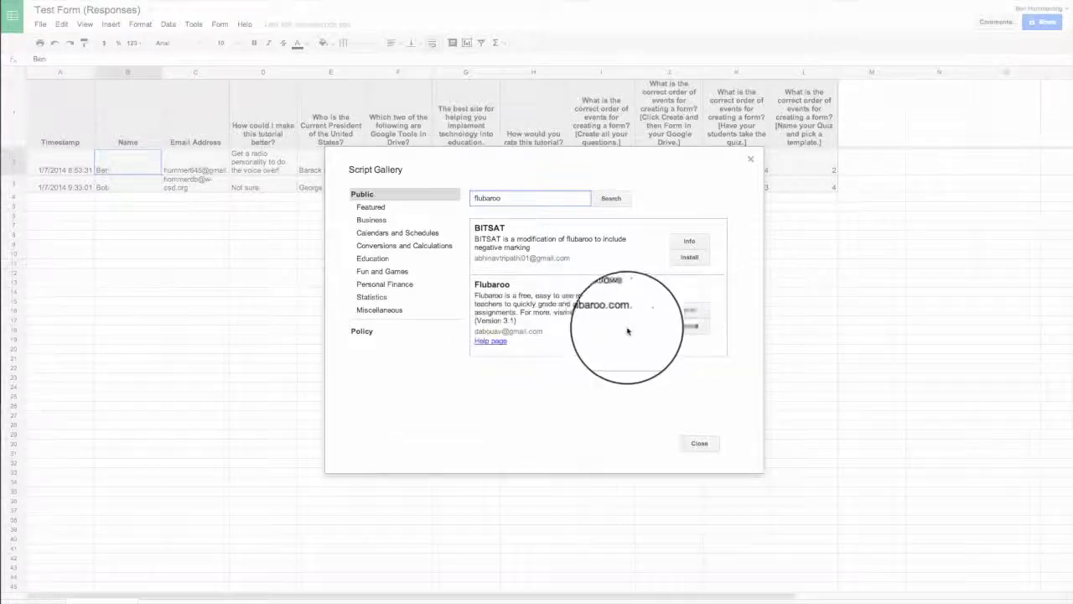
pyautogui.click(688, 329)
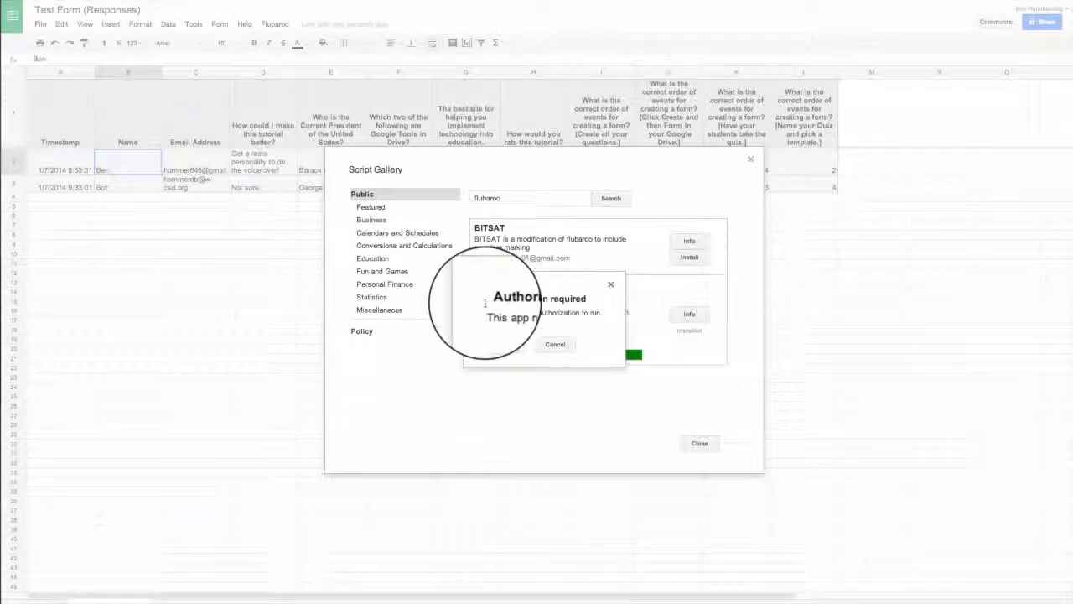
# Step: Authorize Flubaroo, accept its requested permissions and close the Script Gallery
pyautogui.click(508, 345)
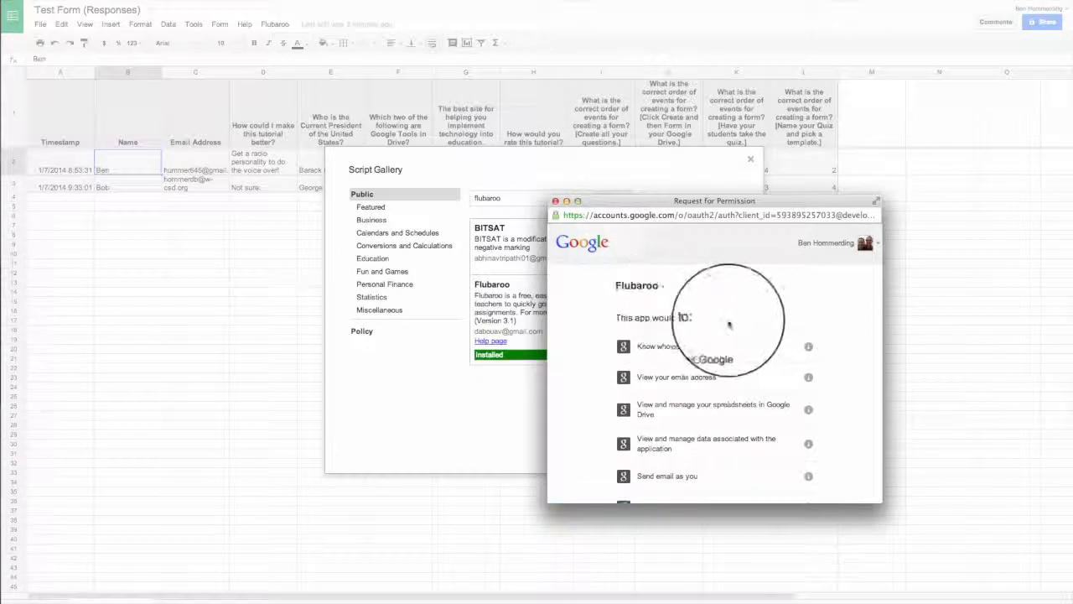
pyautogui.scroll(-3, 733, 322)
pyautogui.scroll(3, 734, 321)
pyautogui.scroll(-3, 732, 319)
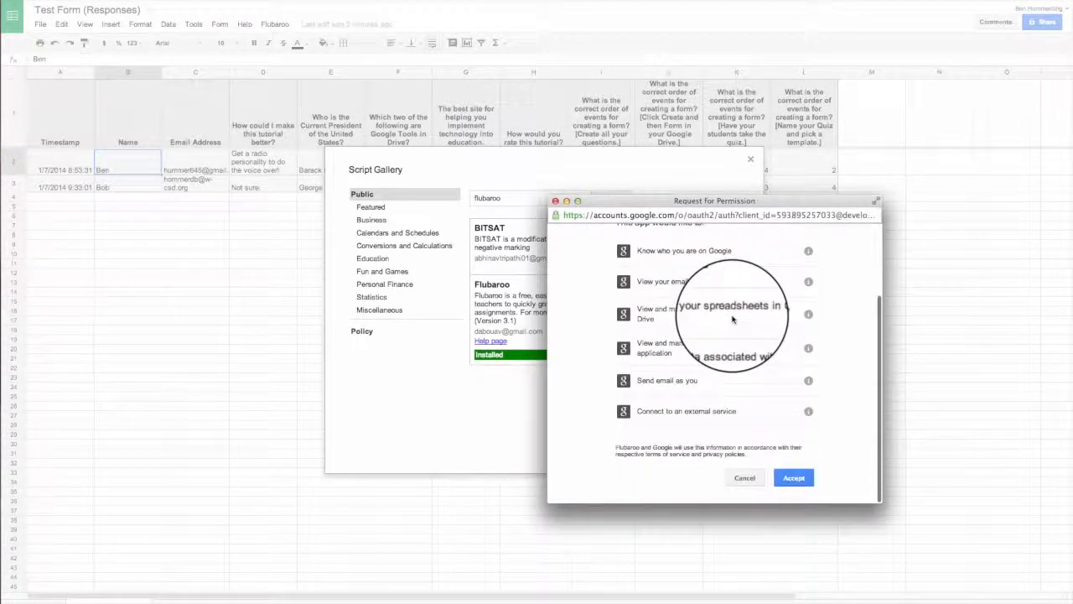
pyautogui.click(792, 478)
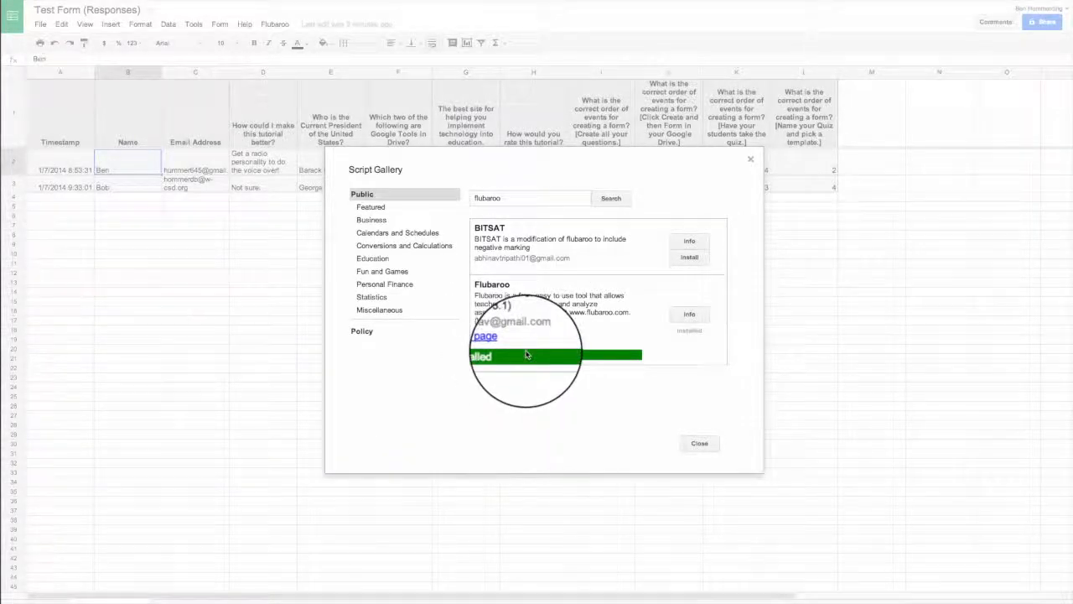
pyautogui.click(700, 442)
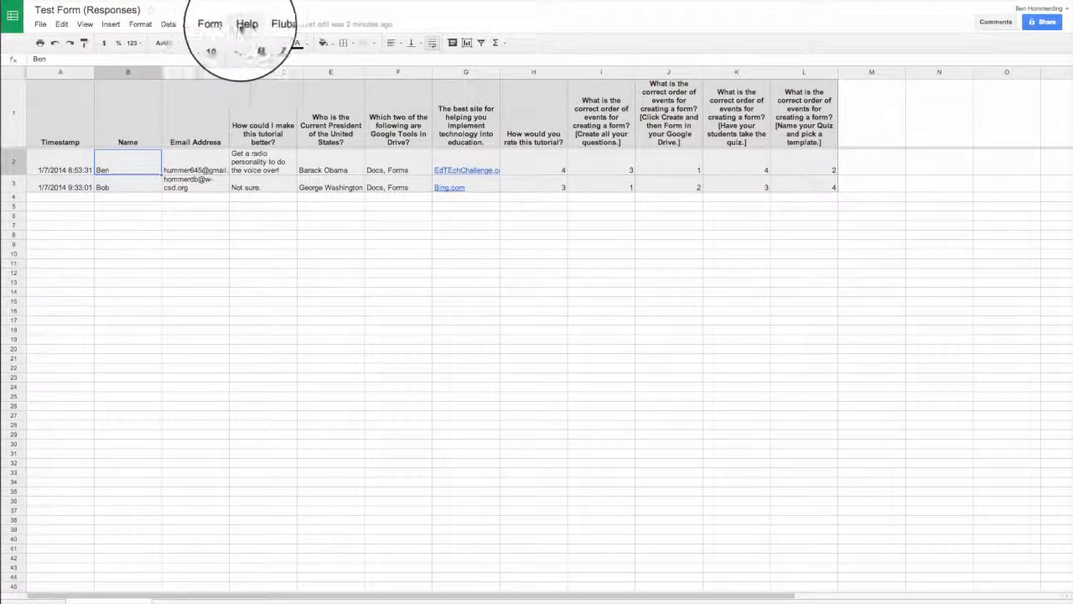
# Step: Start grading the assignment with Flubaroo, keeping Name and Email Address set to Identifies Student
pyautogui.click(284, 25)
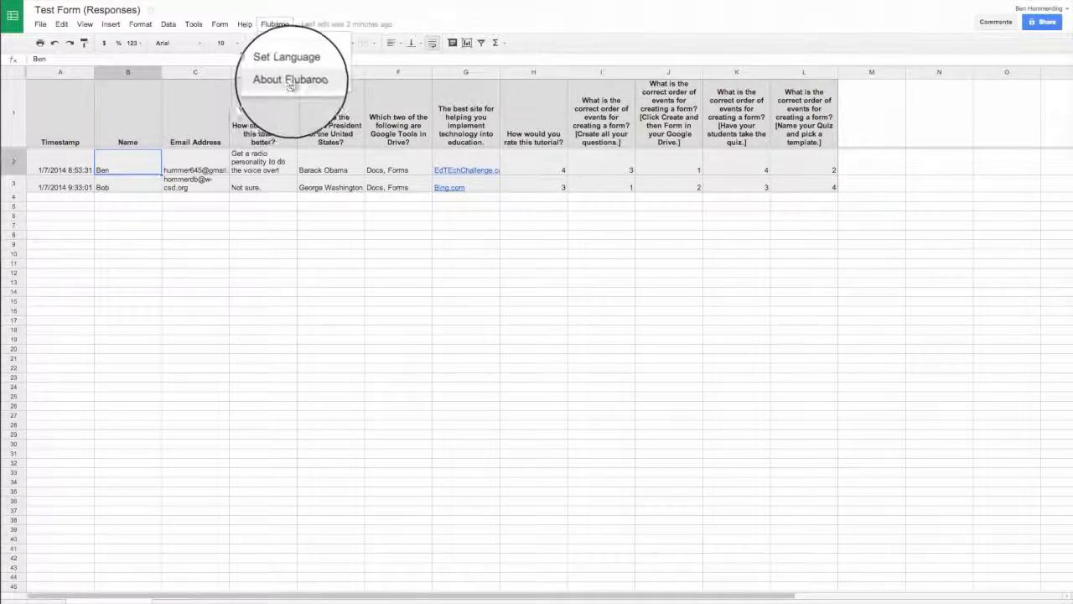
pyautogui.click(297, 48)
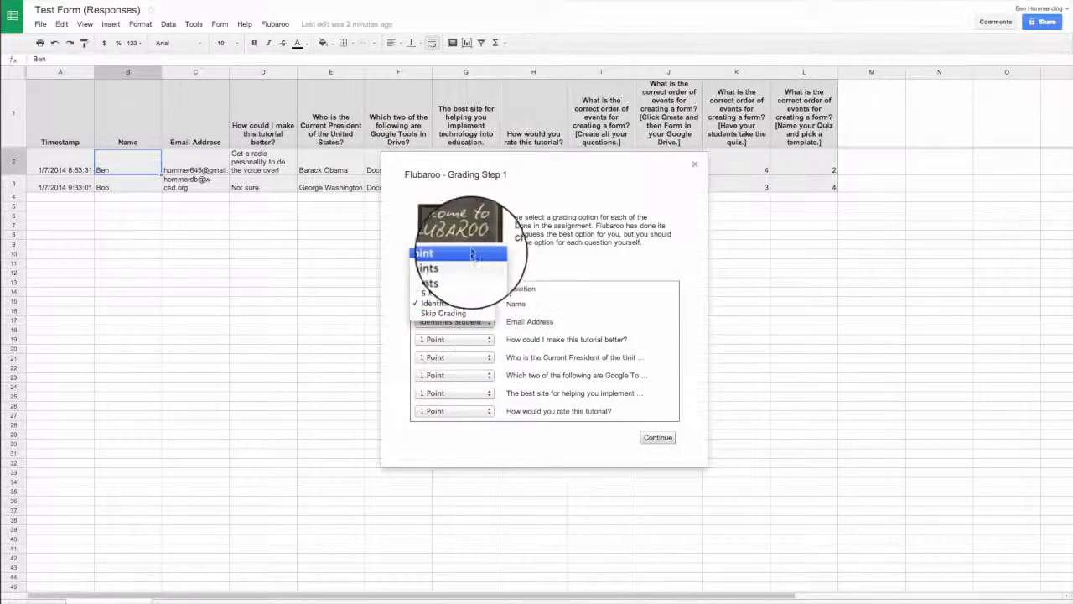
pyautogui.click(470, 300)
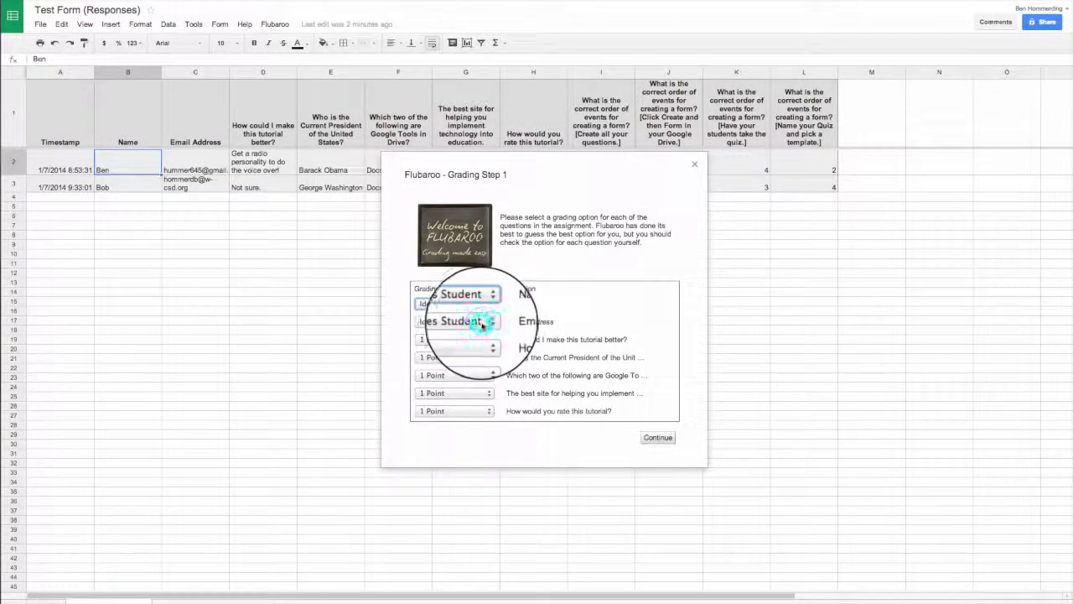
pyautogui.click(479, 326)
pyautogui.click(482, 323)
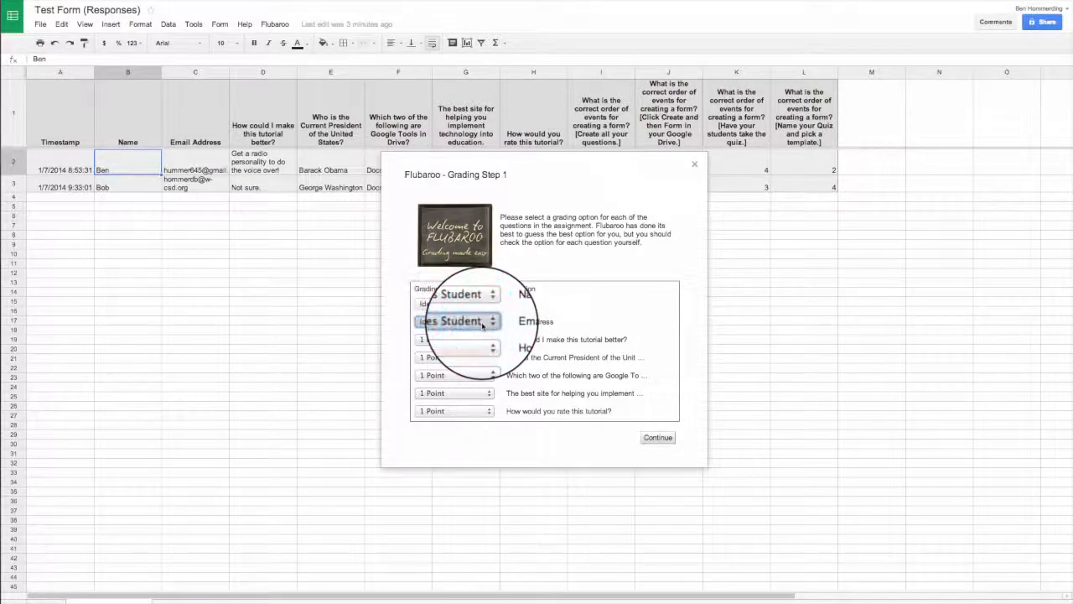
# Step: Set the grading option for "How could I make this tutorial better?" to Skip Grading
pyautogui.scroll(-2, 516, 317)
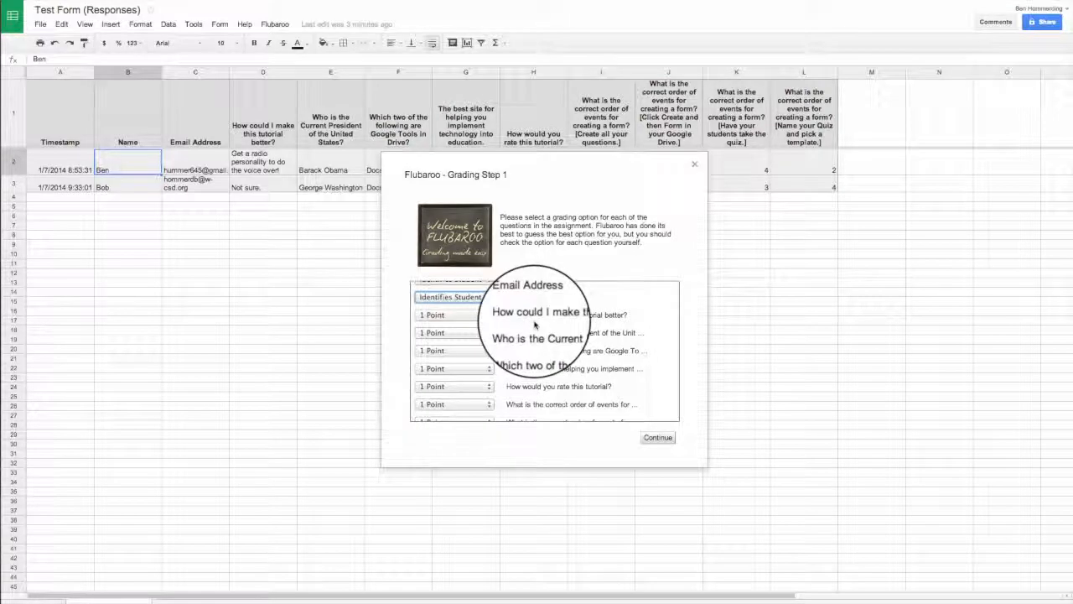
pyautogui.click(490, 316)
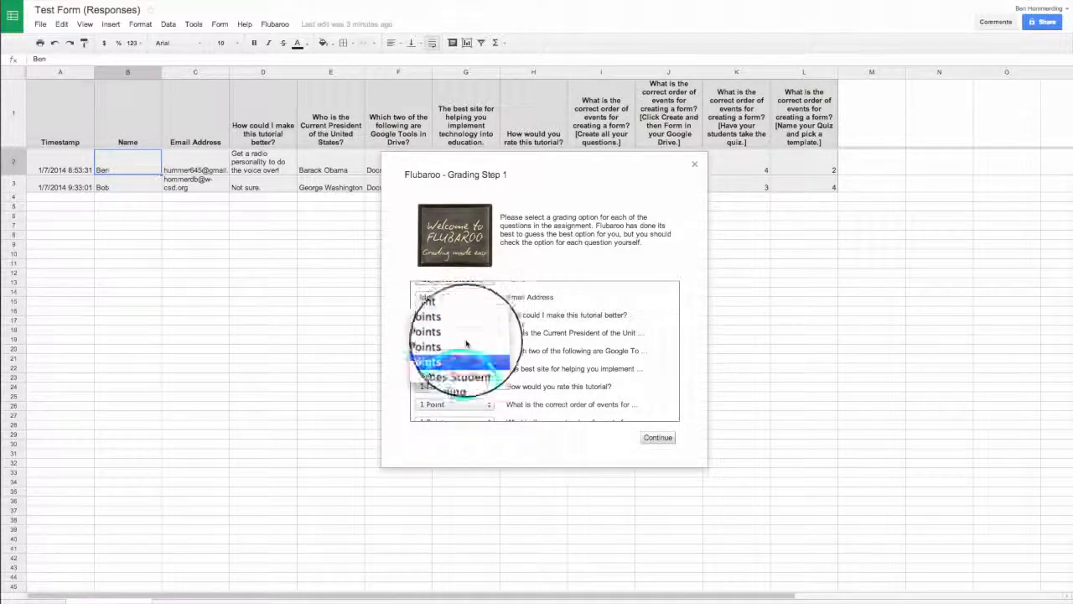
pyautogui.click(451, 374)
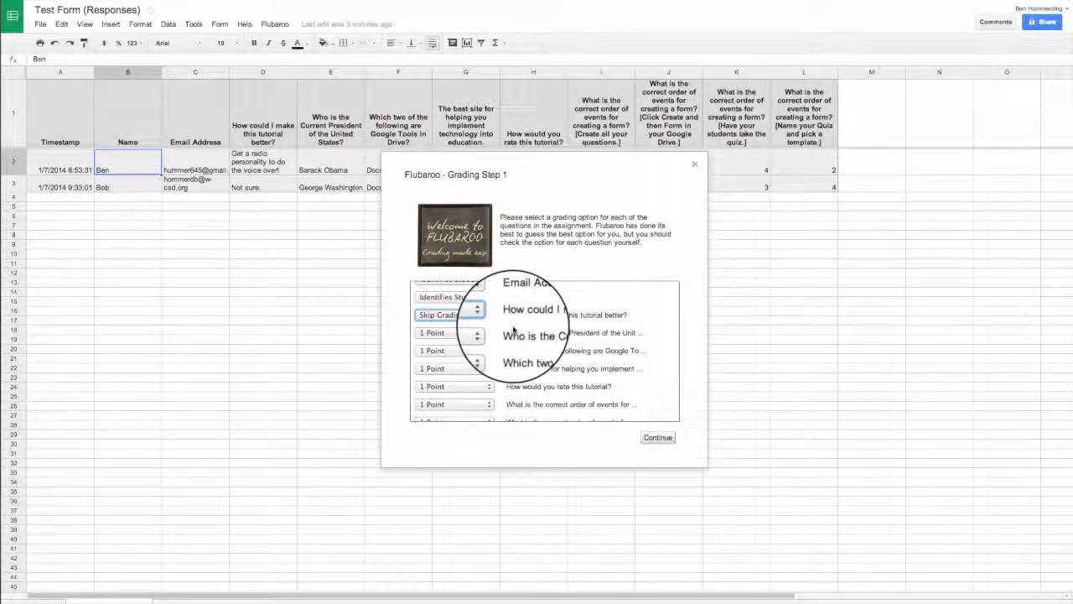
# Step: Set "How would you rate this tutorial?" to Skip Grading and continue to the answer key selection
pyautogui.scroll(-2, 513, 329)
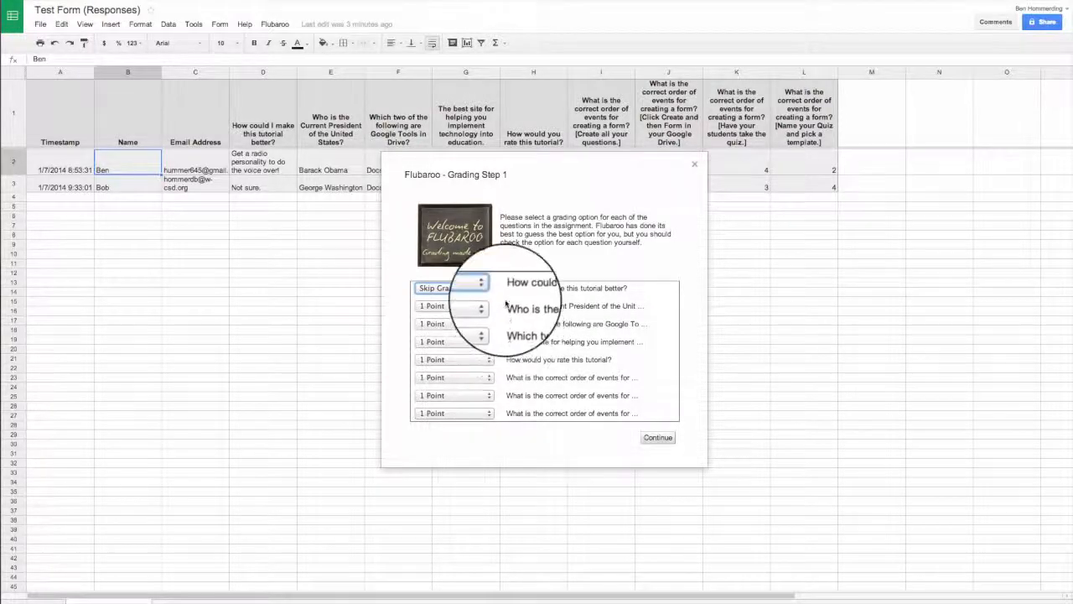
pyautogui.scroll(-1, 491, 331)
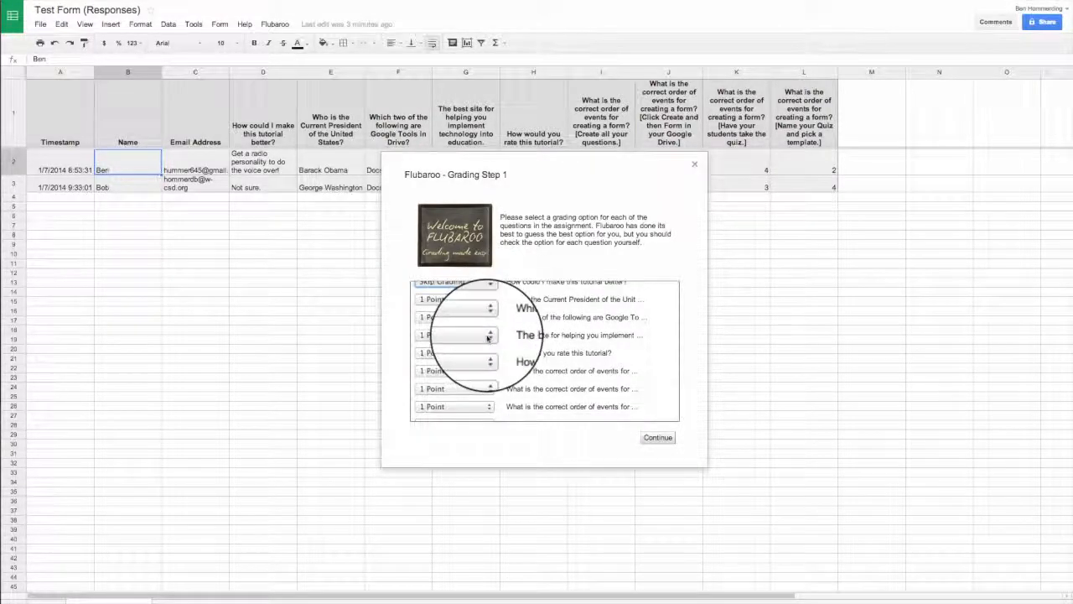
pyautogui.click(487, 353)
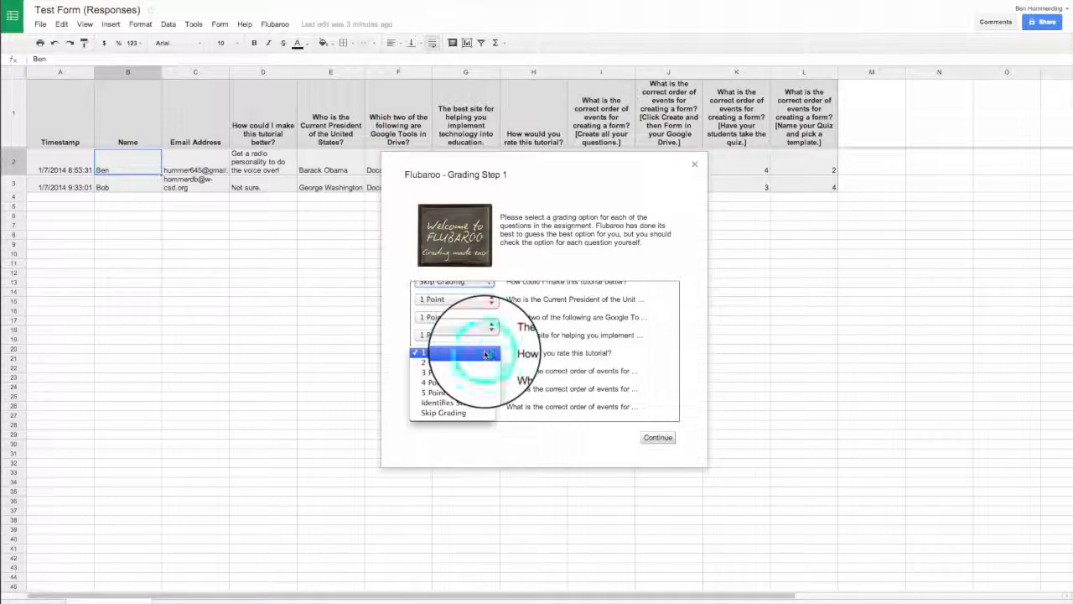
pyautogui.click(474, 417)
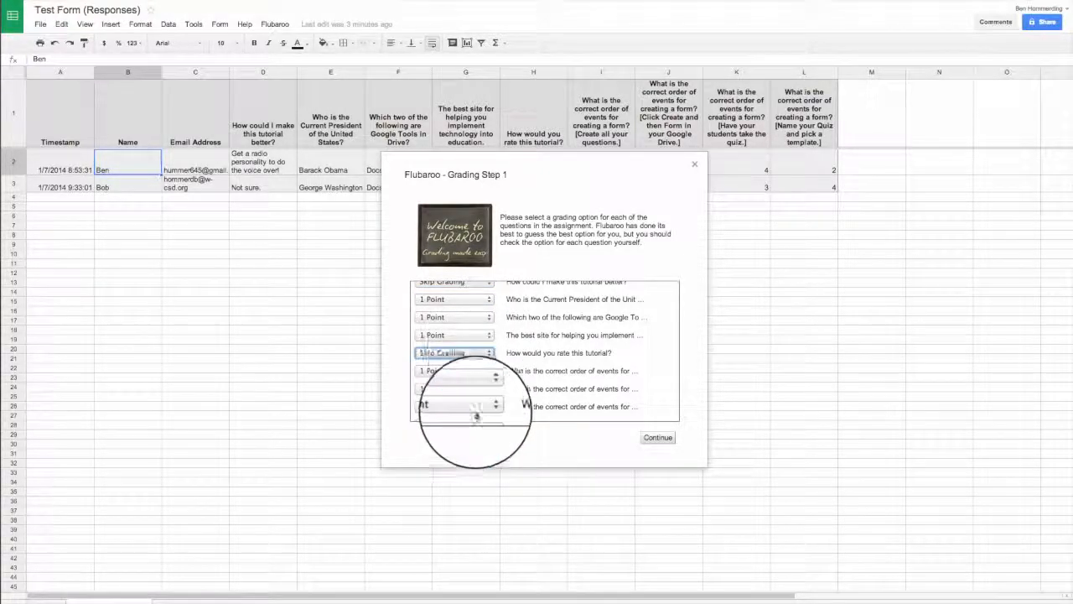
pyautogui.scroll(-1, 497, 353)
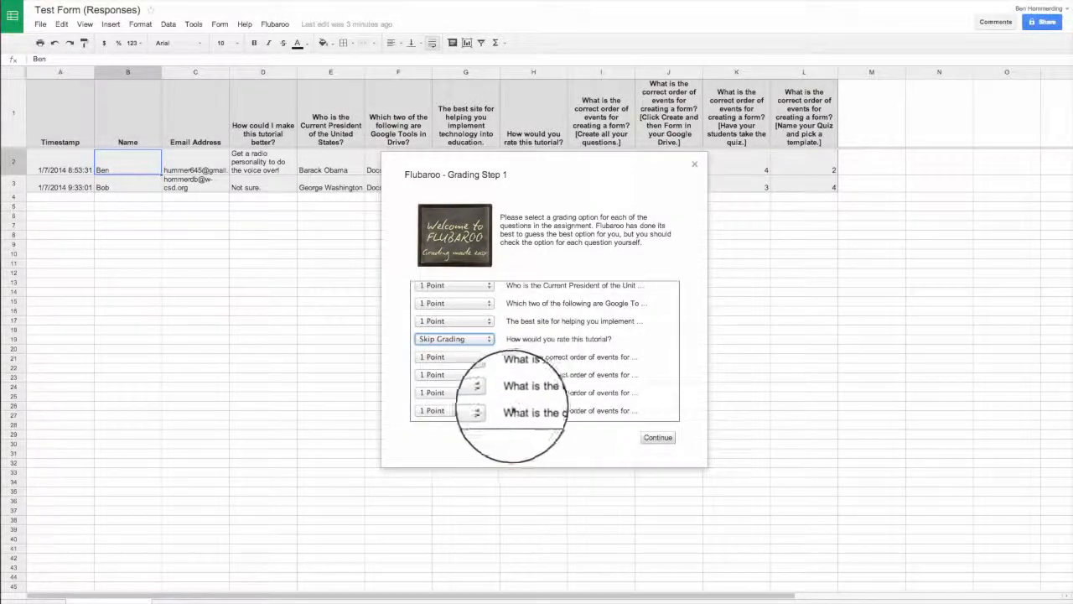
pyautogui.click(650, 440)
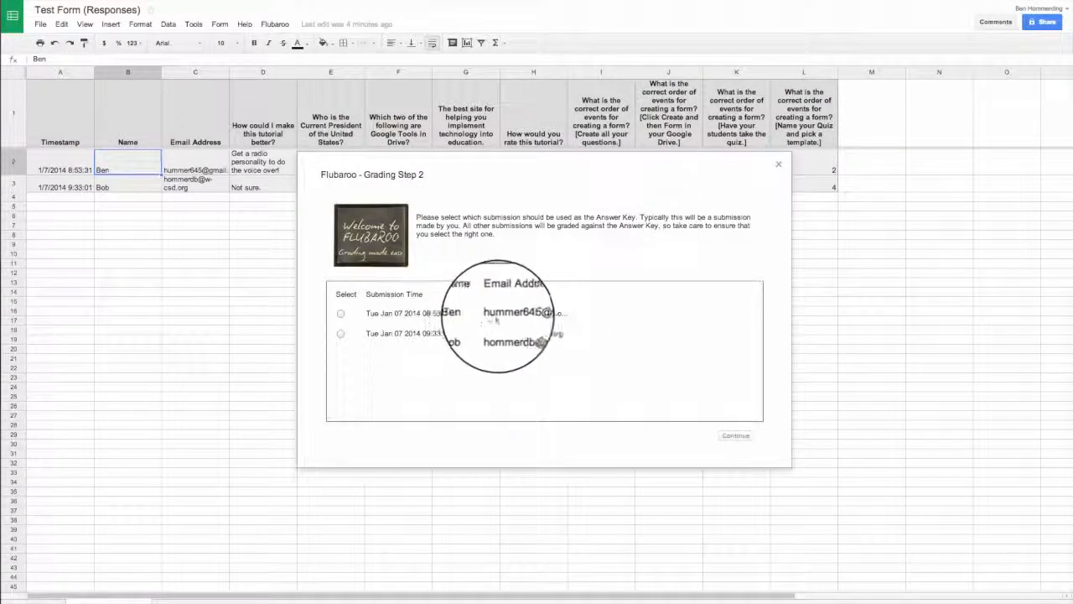
# Step: Grade the assignment using the 08:53:31 submission as the answer key and dismiss the Grading Complete dialog
pyautogui.click(341, 313)
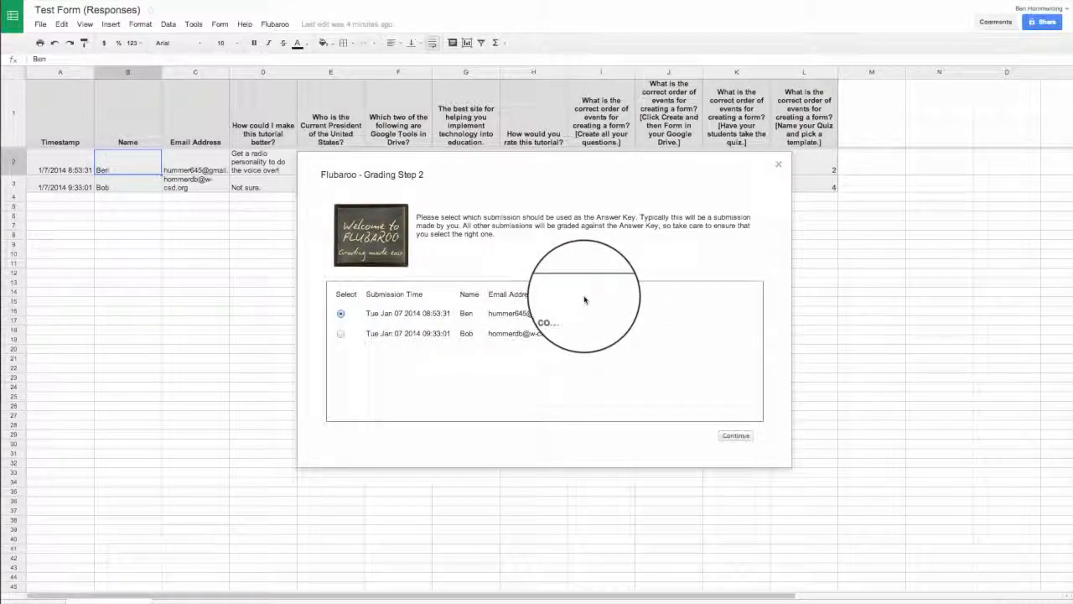
pyautogui.click(730, 436)
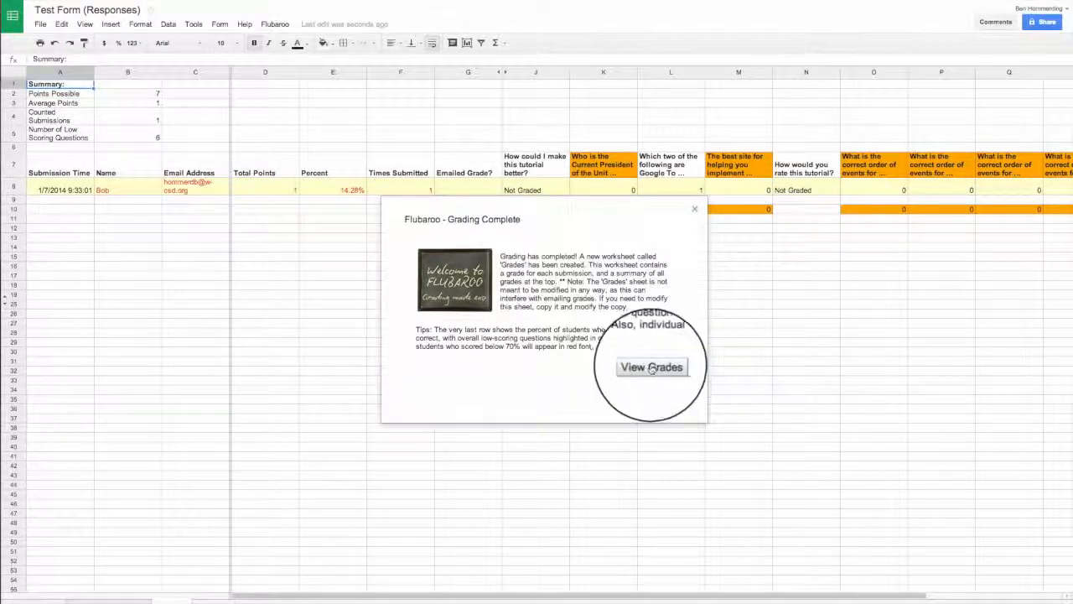
pyautogui.click(694, 208)
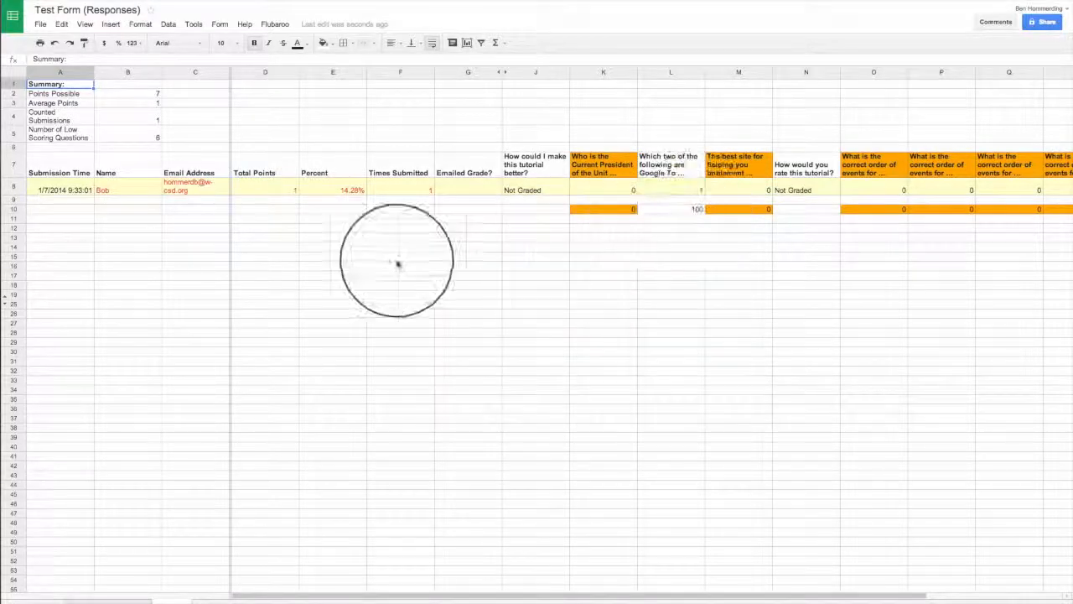
# Step: Review the summary, student totals and per-question scores on the Grades sheet
pyautogui.scroll(-3, 180, 555)
pyautogui.scroll(3, 179, 555)
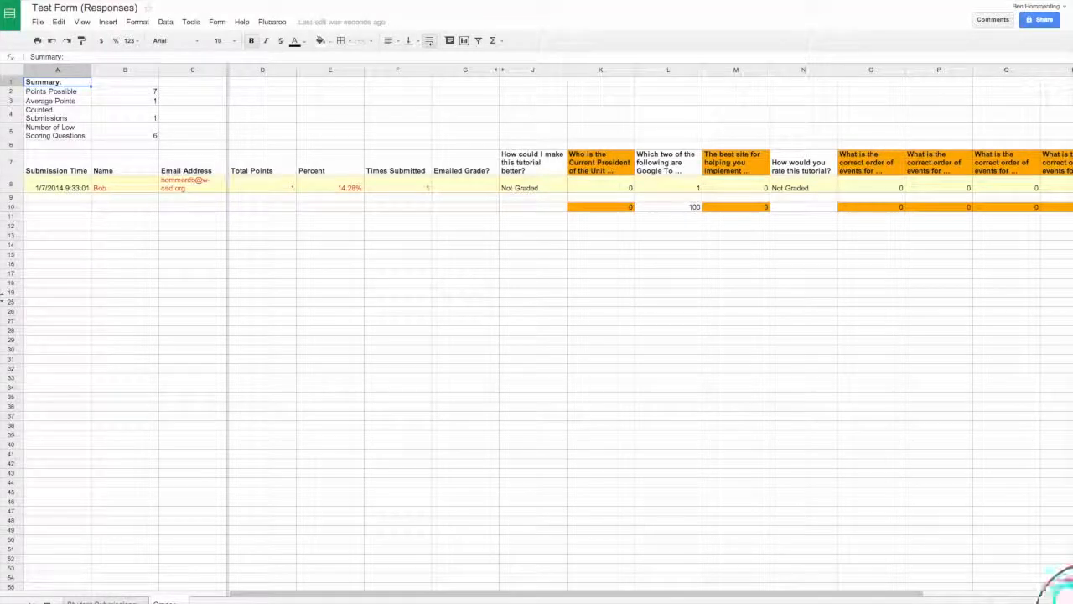
pyautogui.moveTo(1072, 603); pyautogui.dragTo(1071, 598)
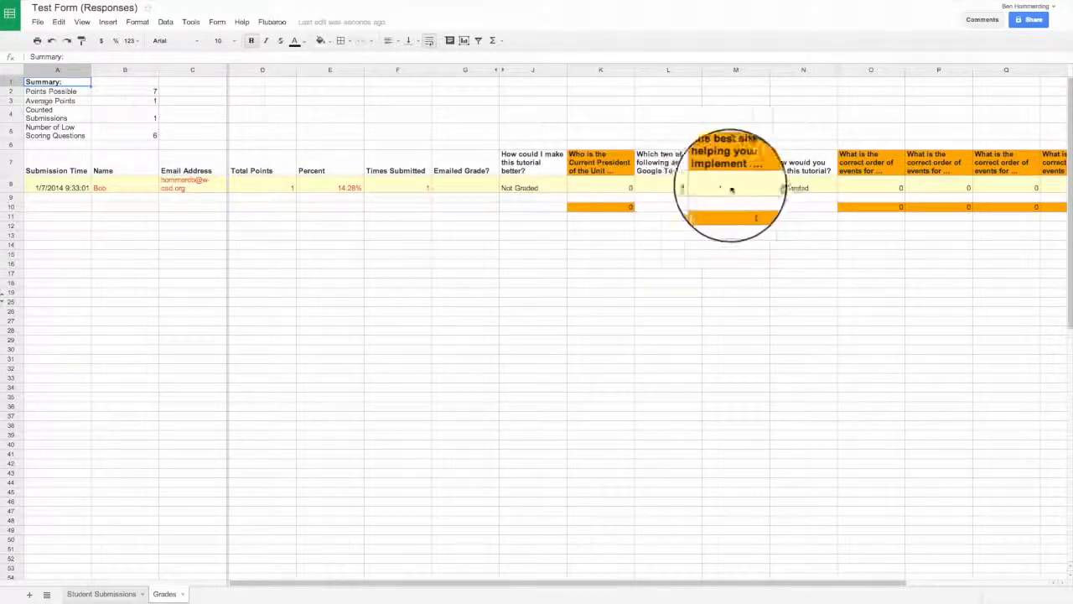
pyautogui.click(749, 584)
pyautogui.moveTo(749, 584); pyautogui.dragTo(695, 580)
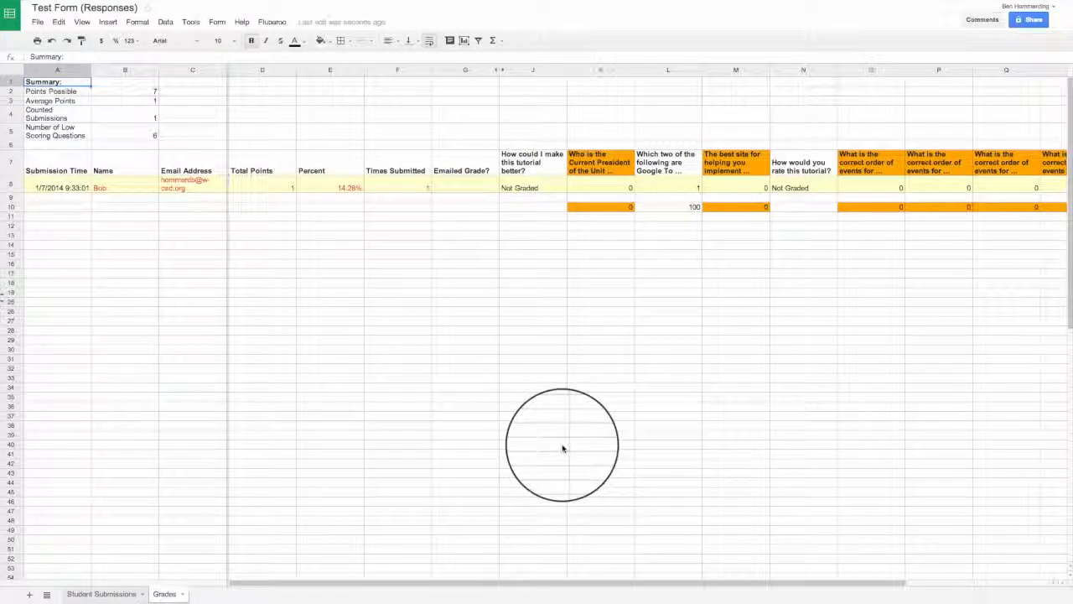